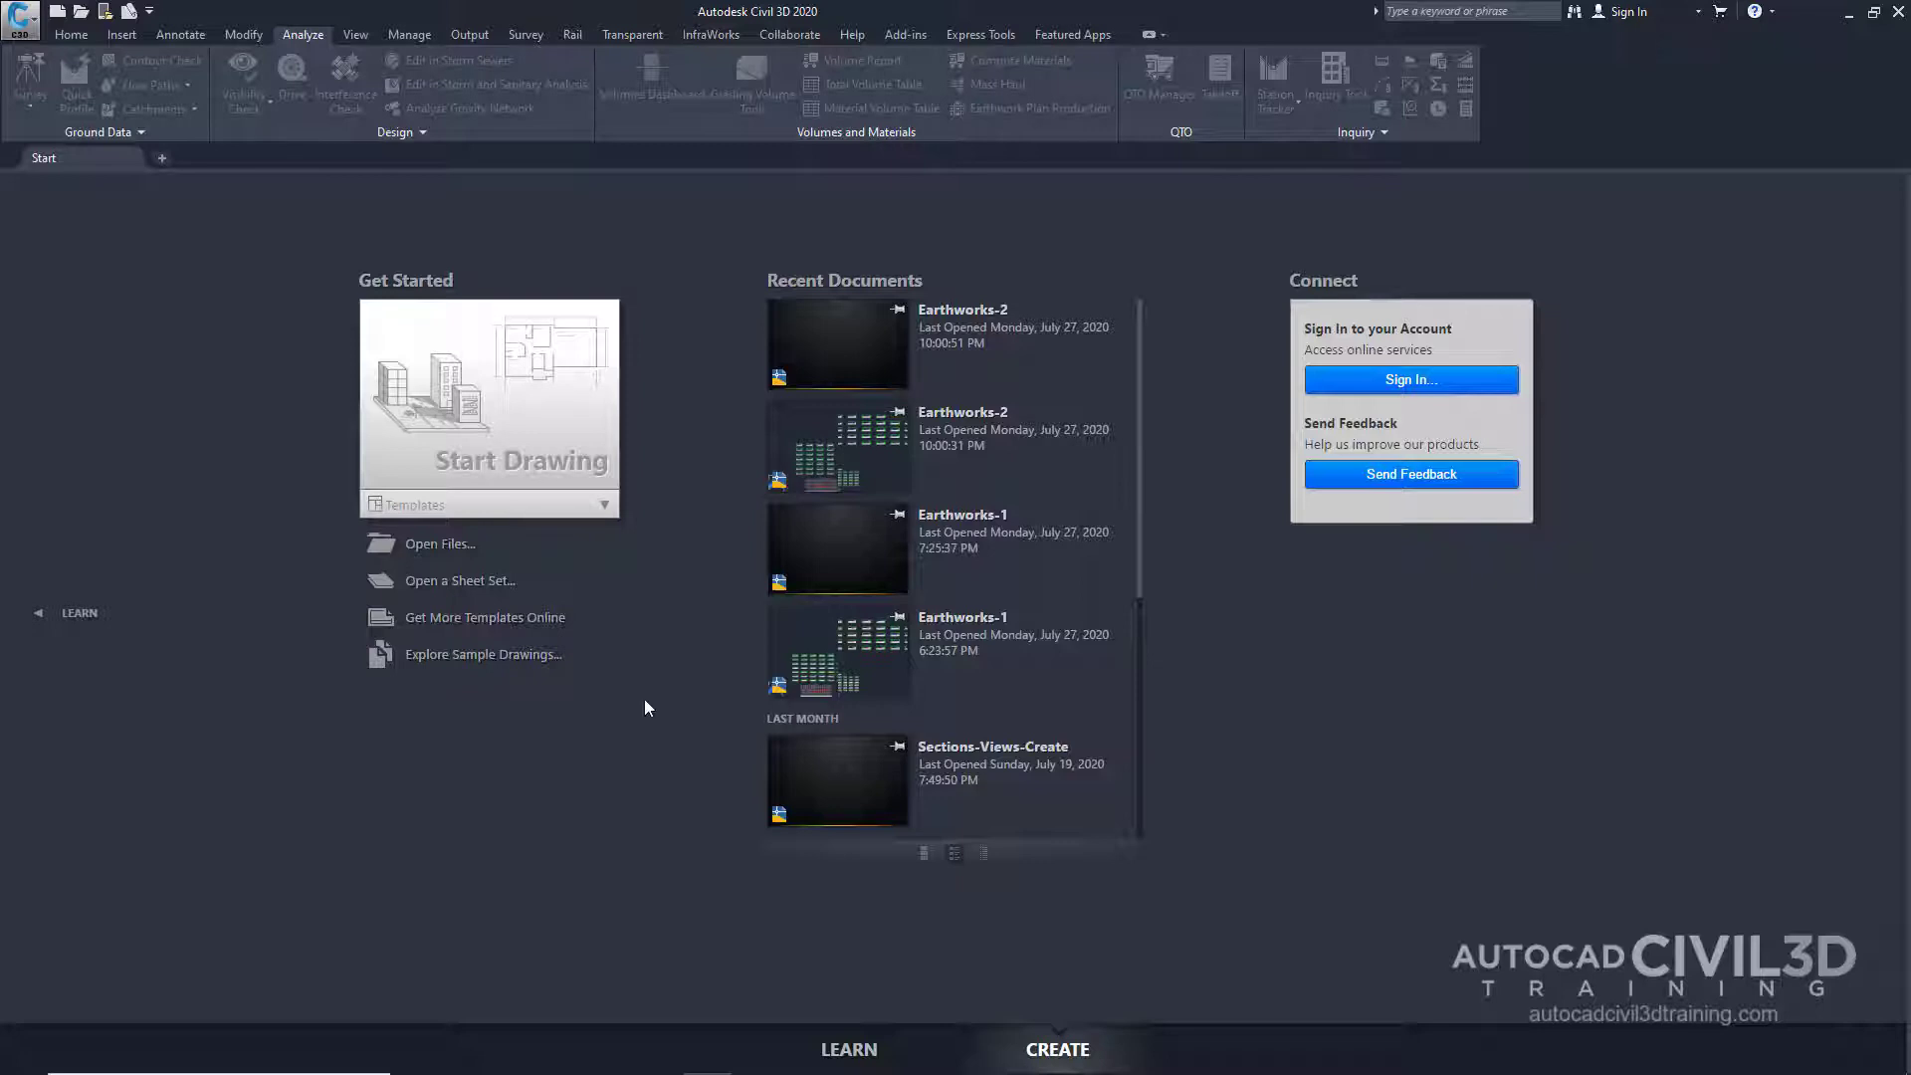
Start a new drawing from the Plan Production 'Civil 3D (Imperial) Plan and Profile' .dwt template
left_click(83, 17)
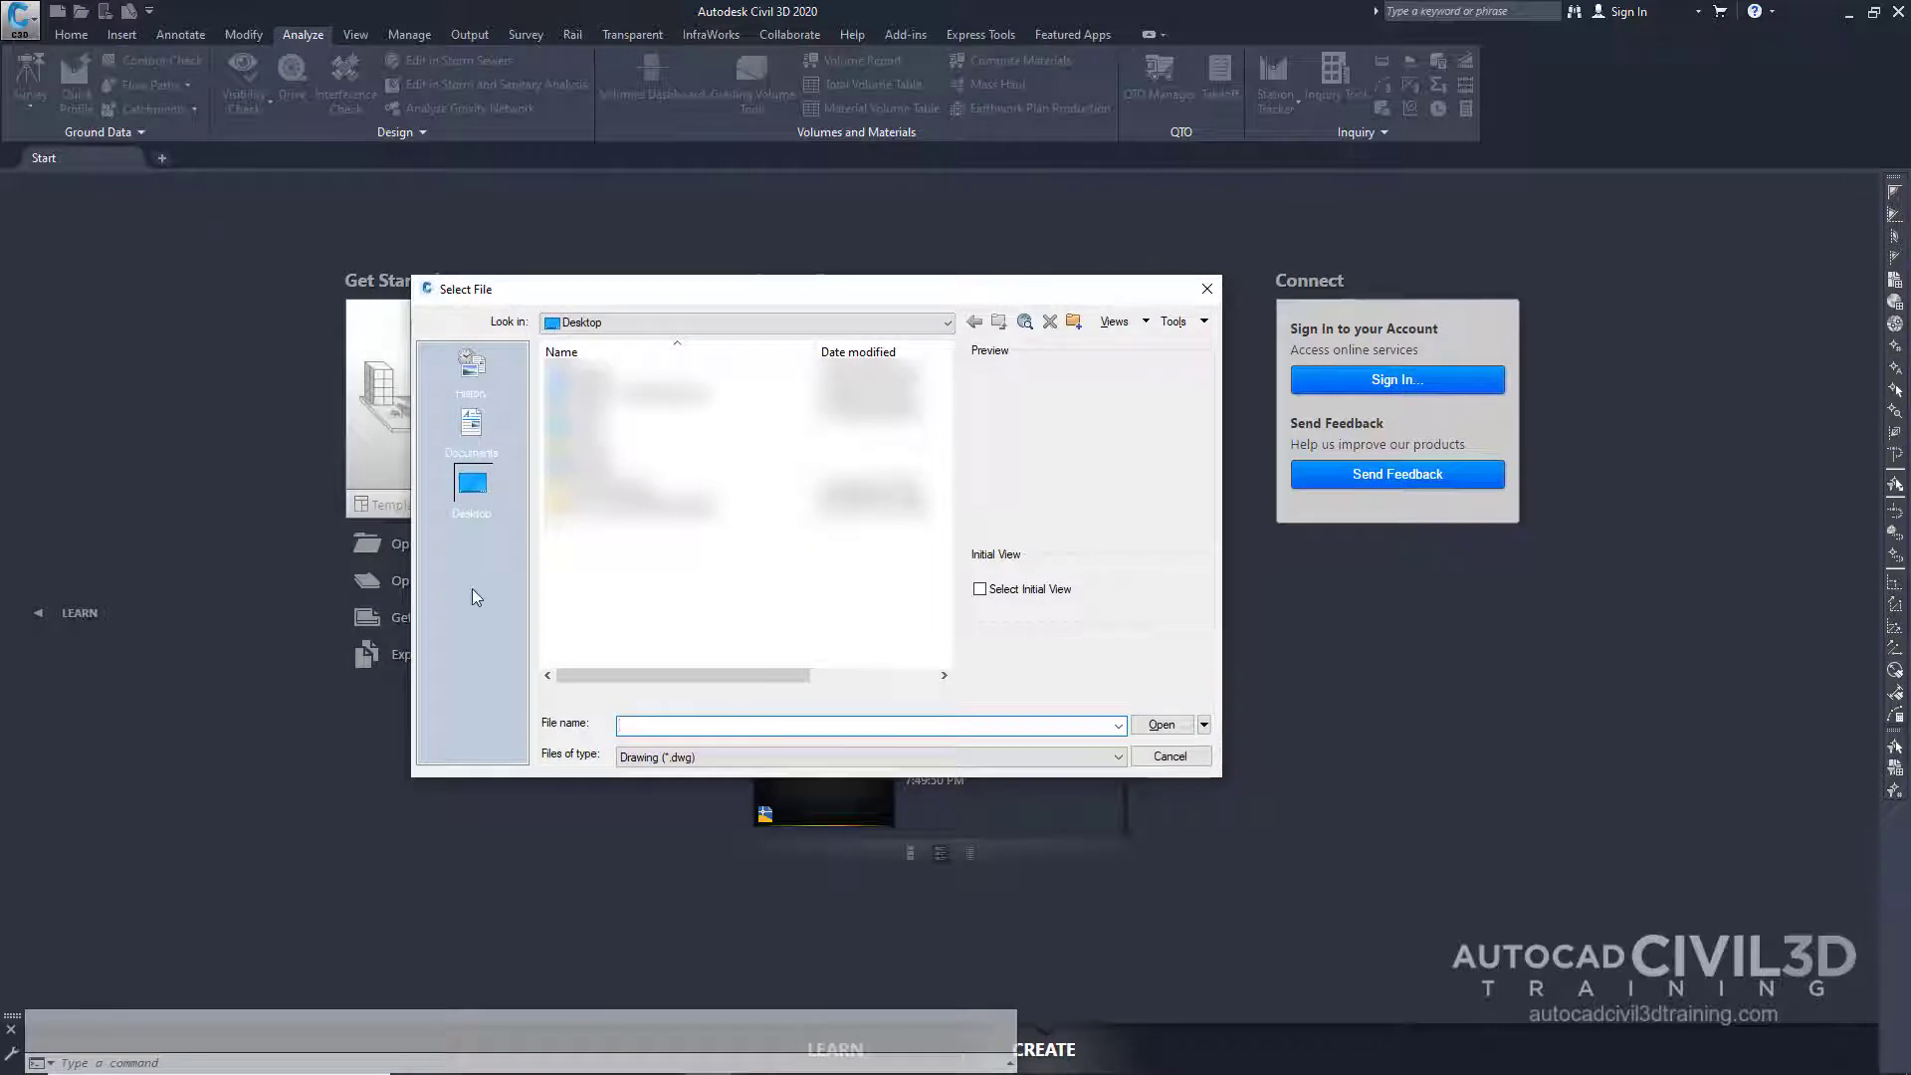
left_click(697, 759)
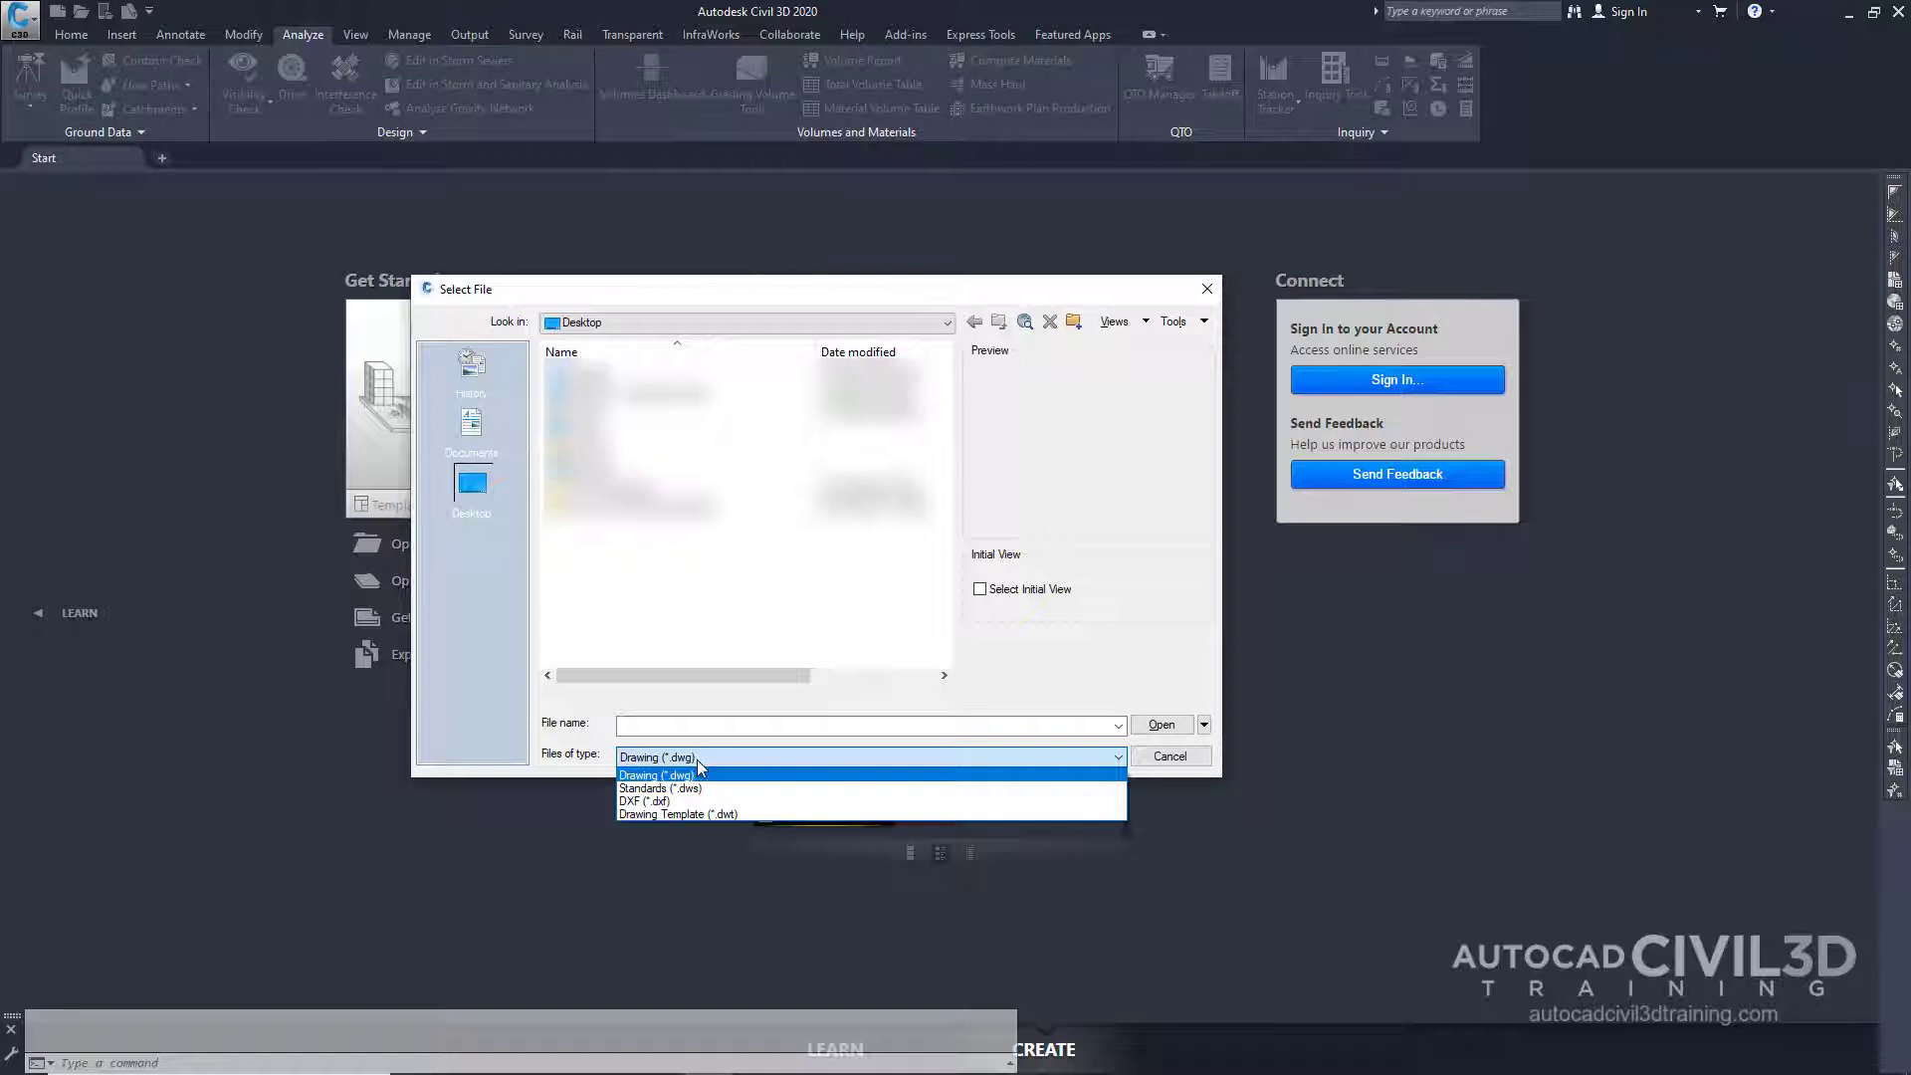
left_click(707, 815)
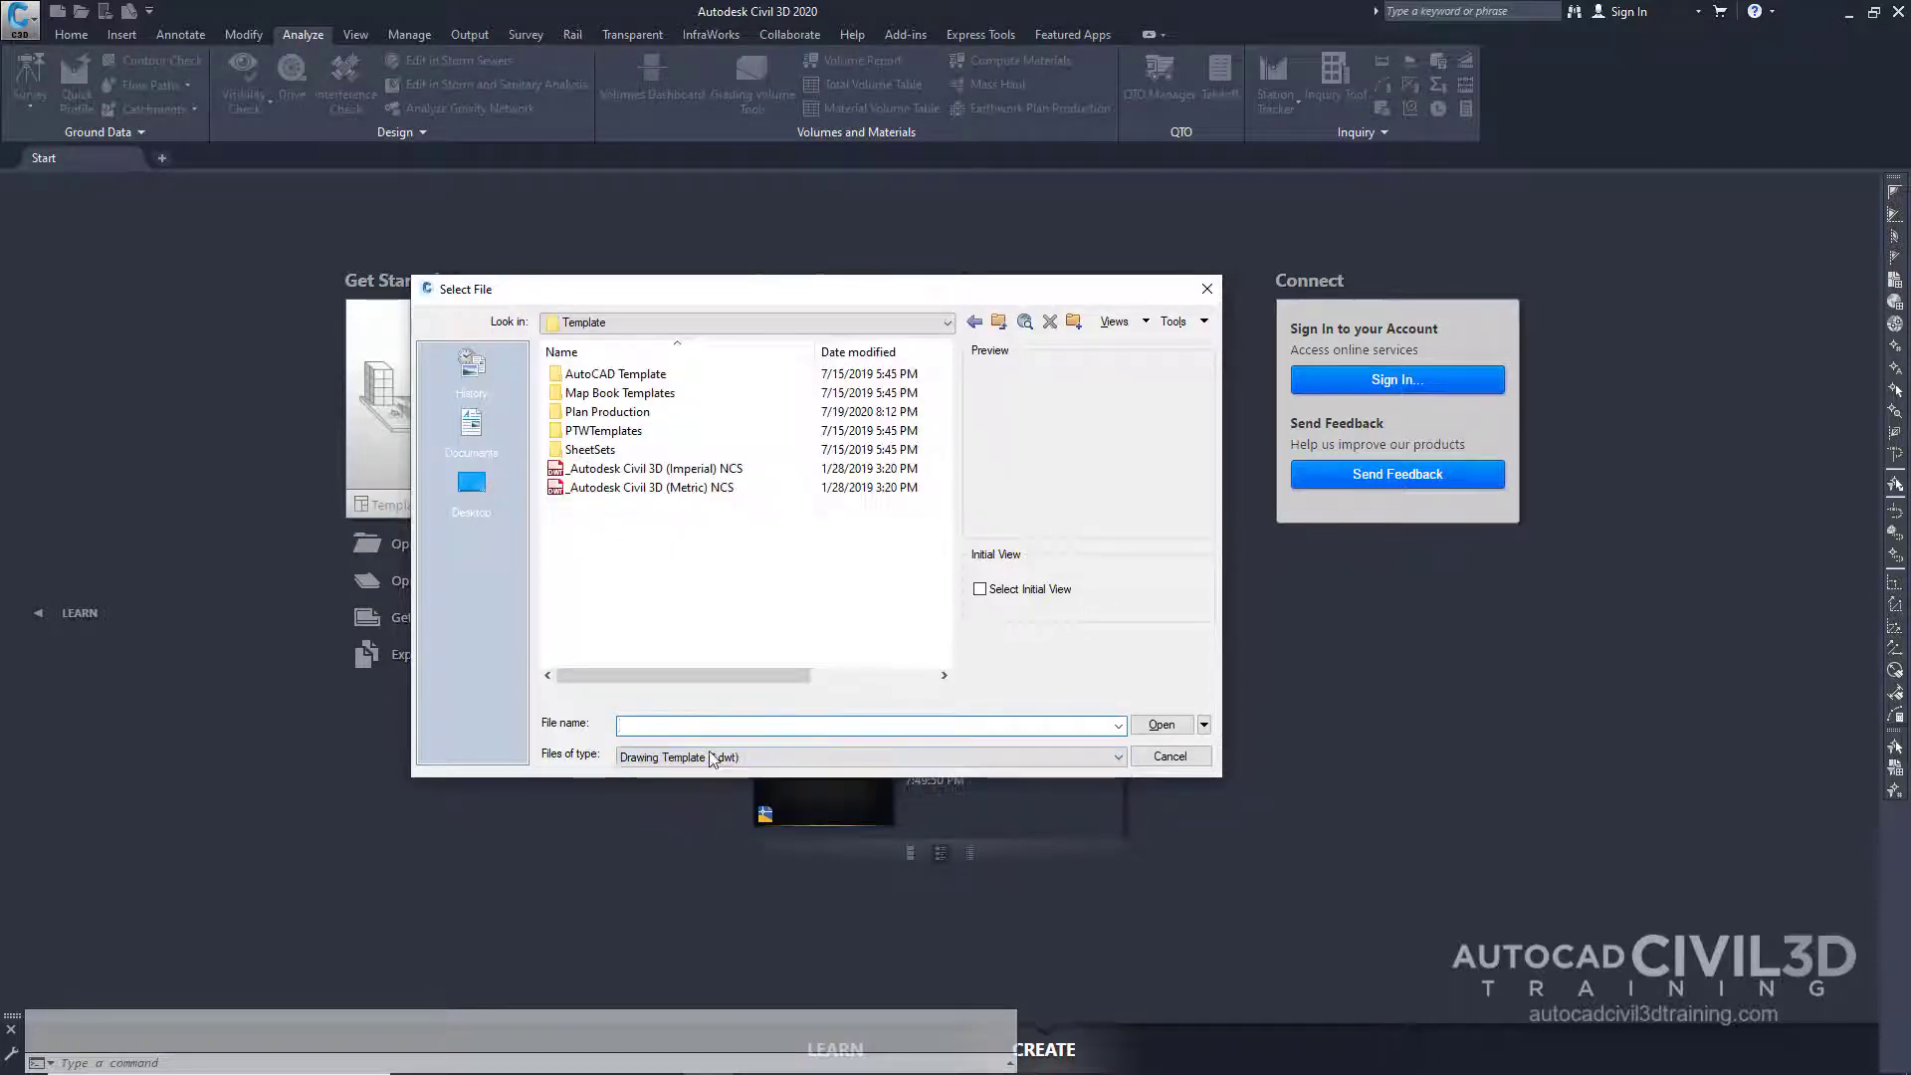
mouse_move(606, 412)
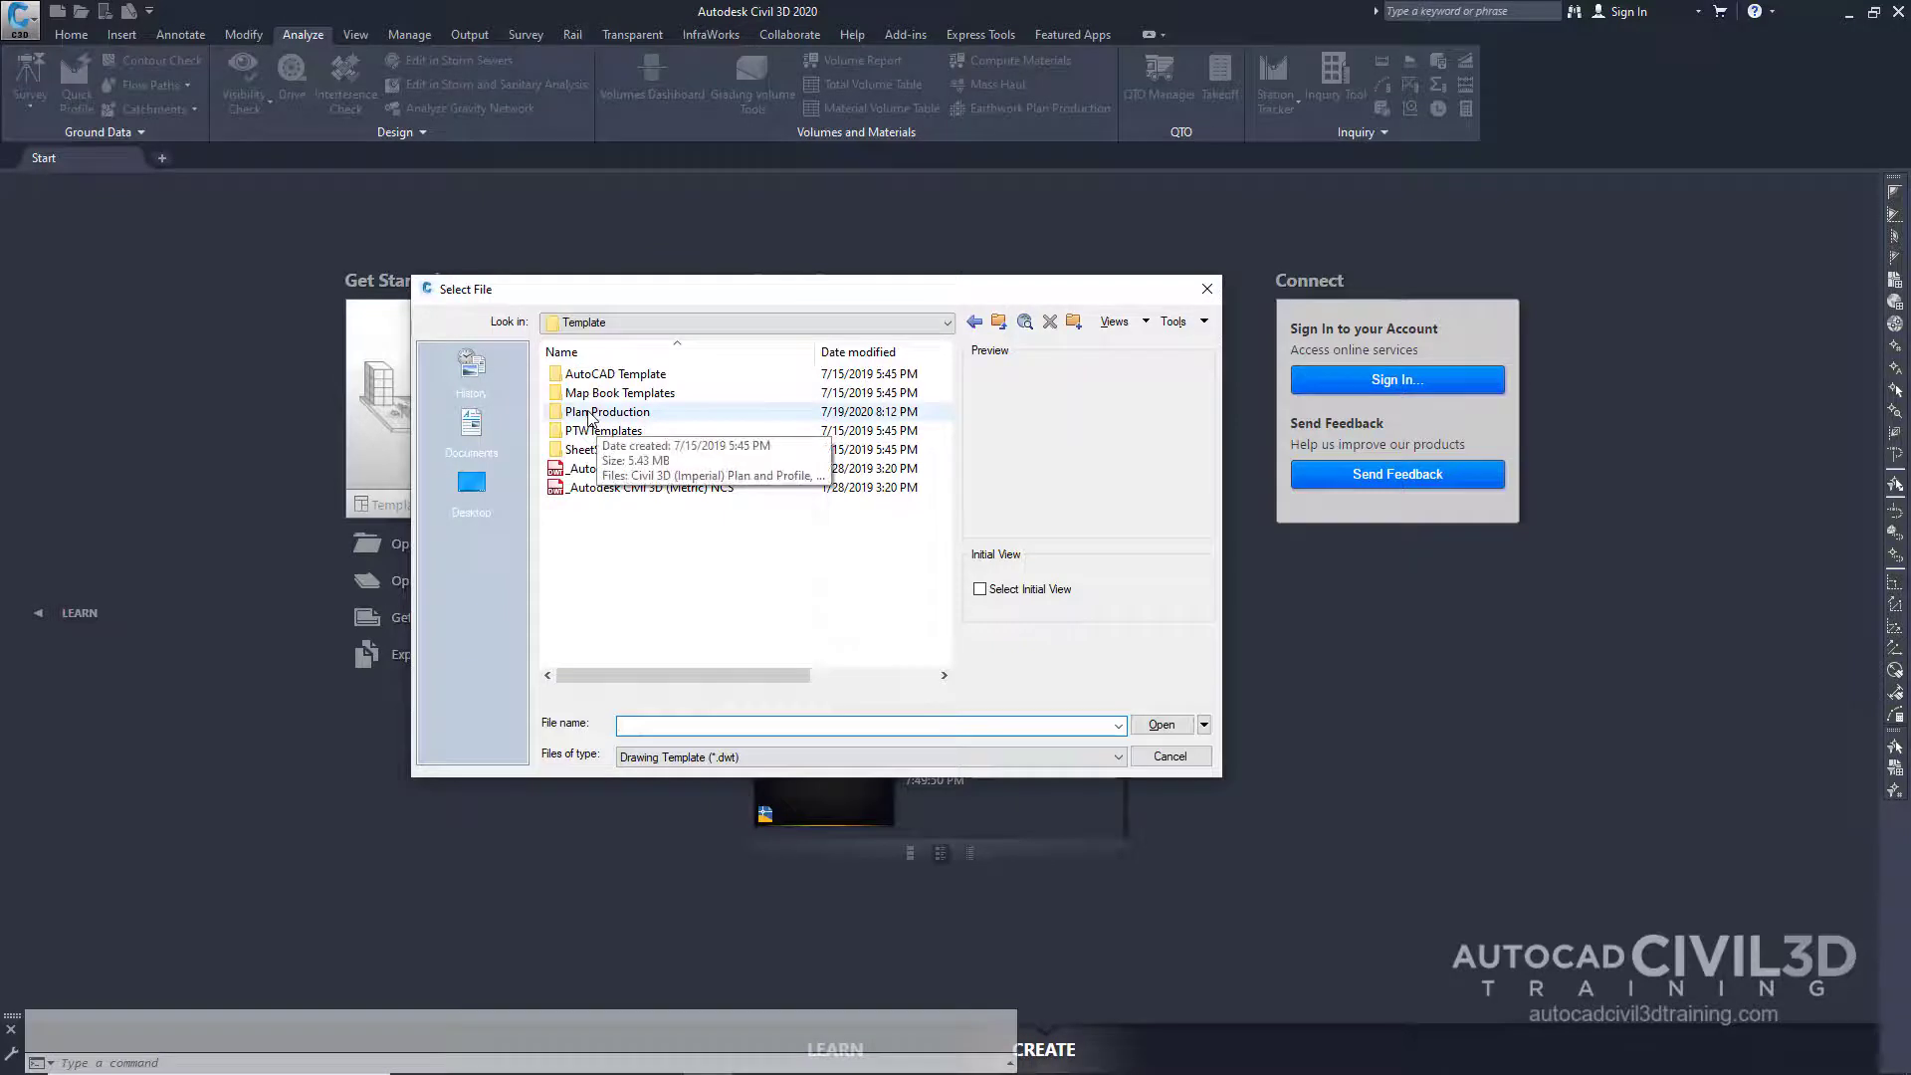
double_click(591, 414)
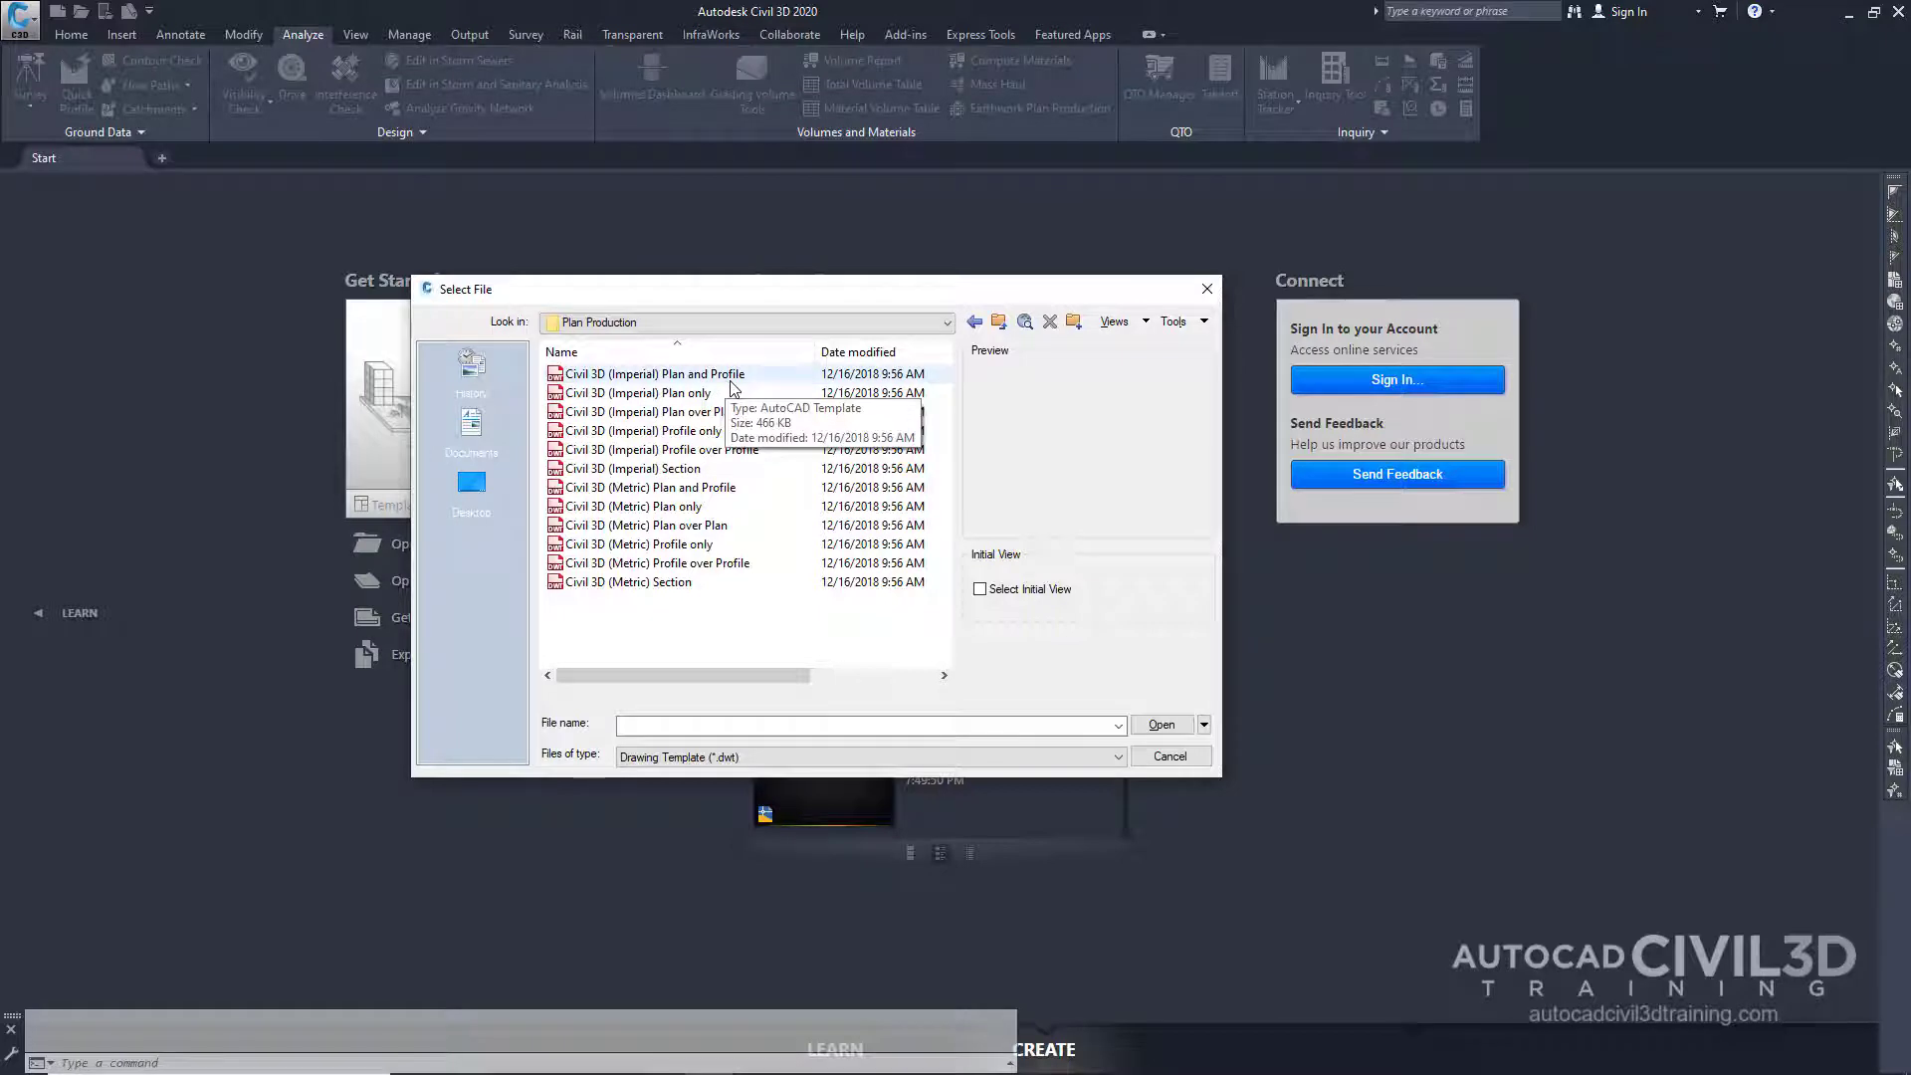
left_click(731, 379)
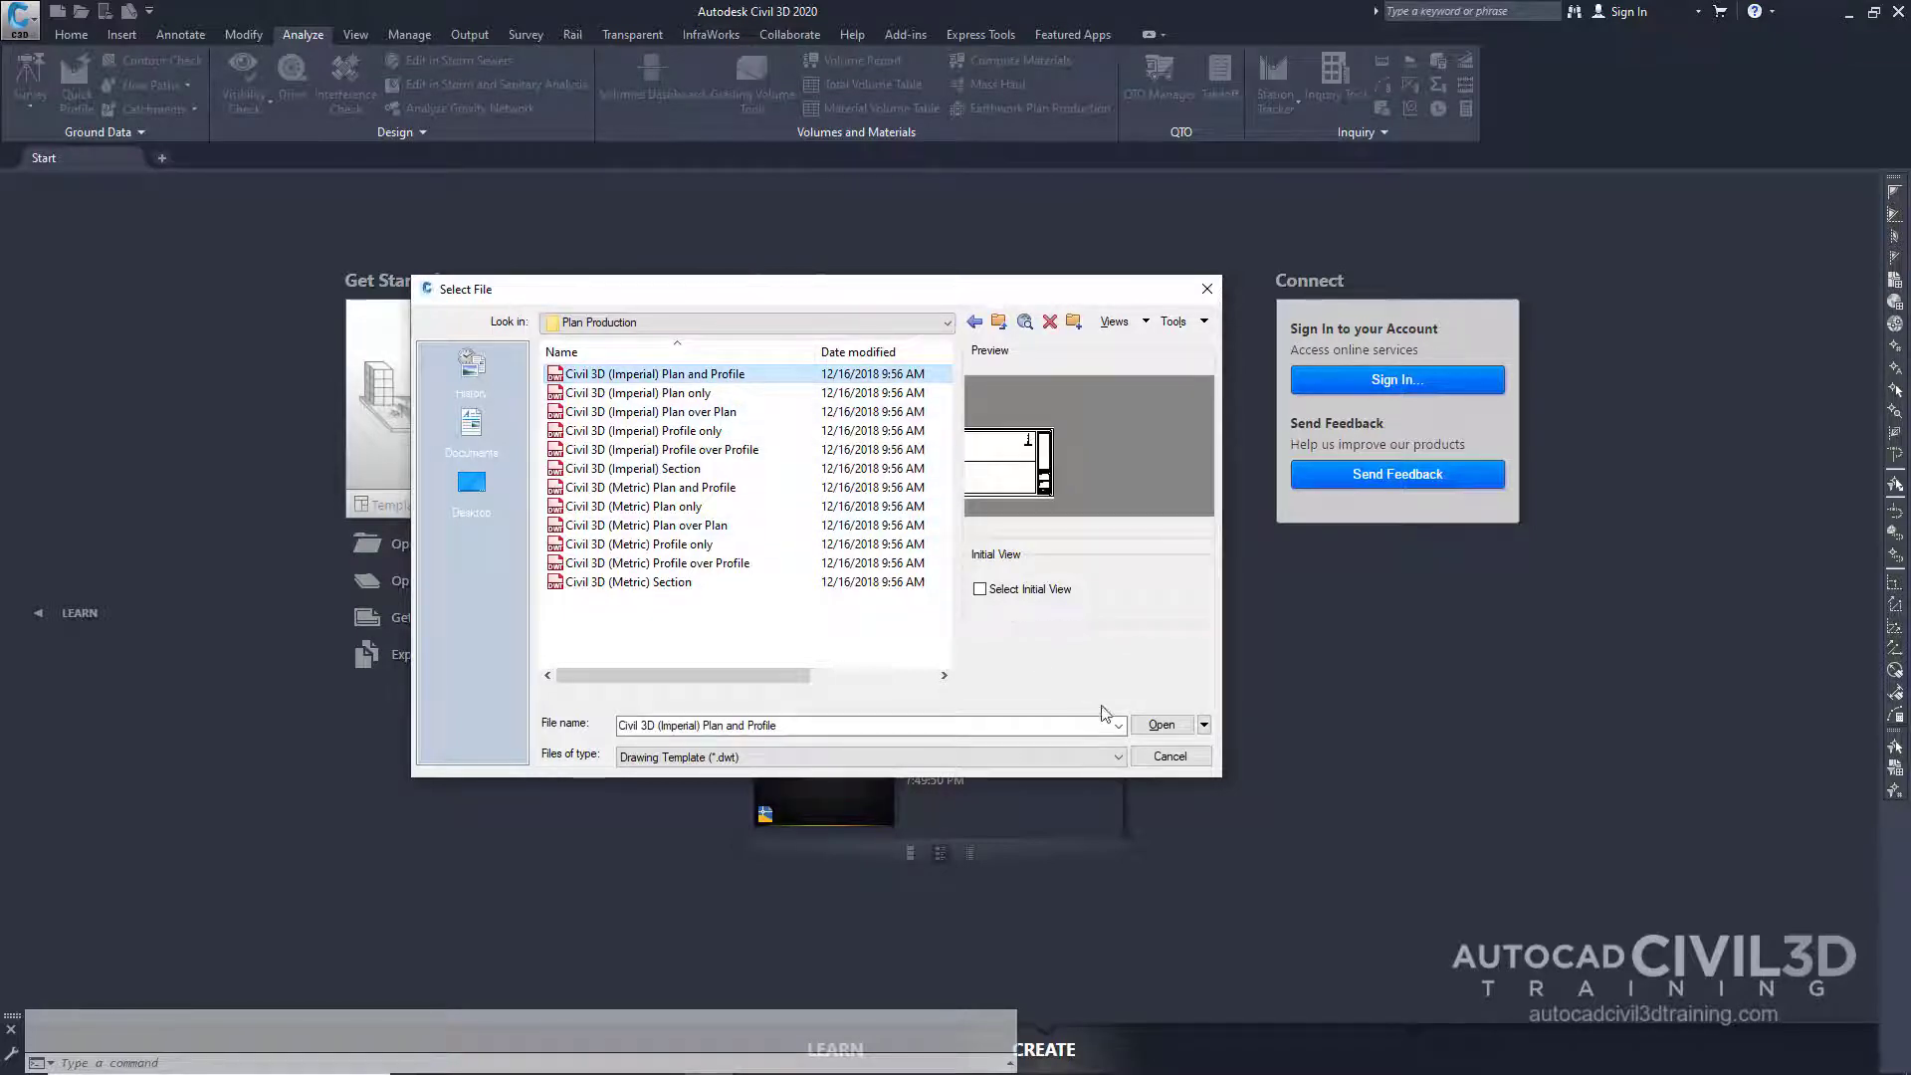
left_click(1155, 724)
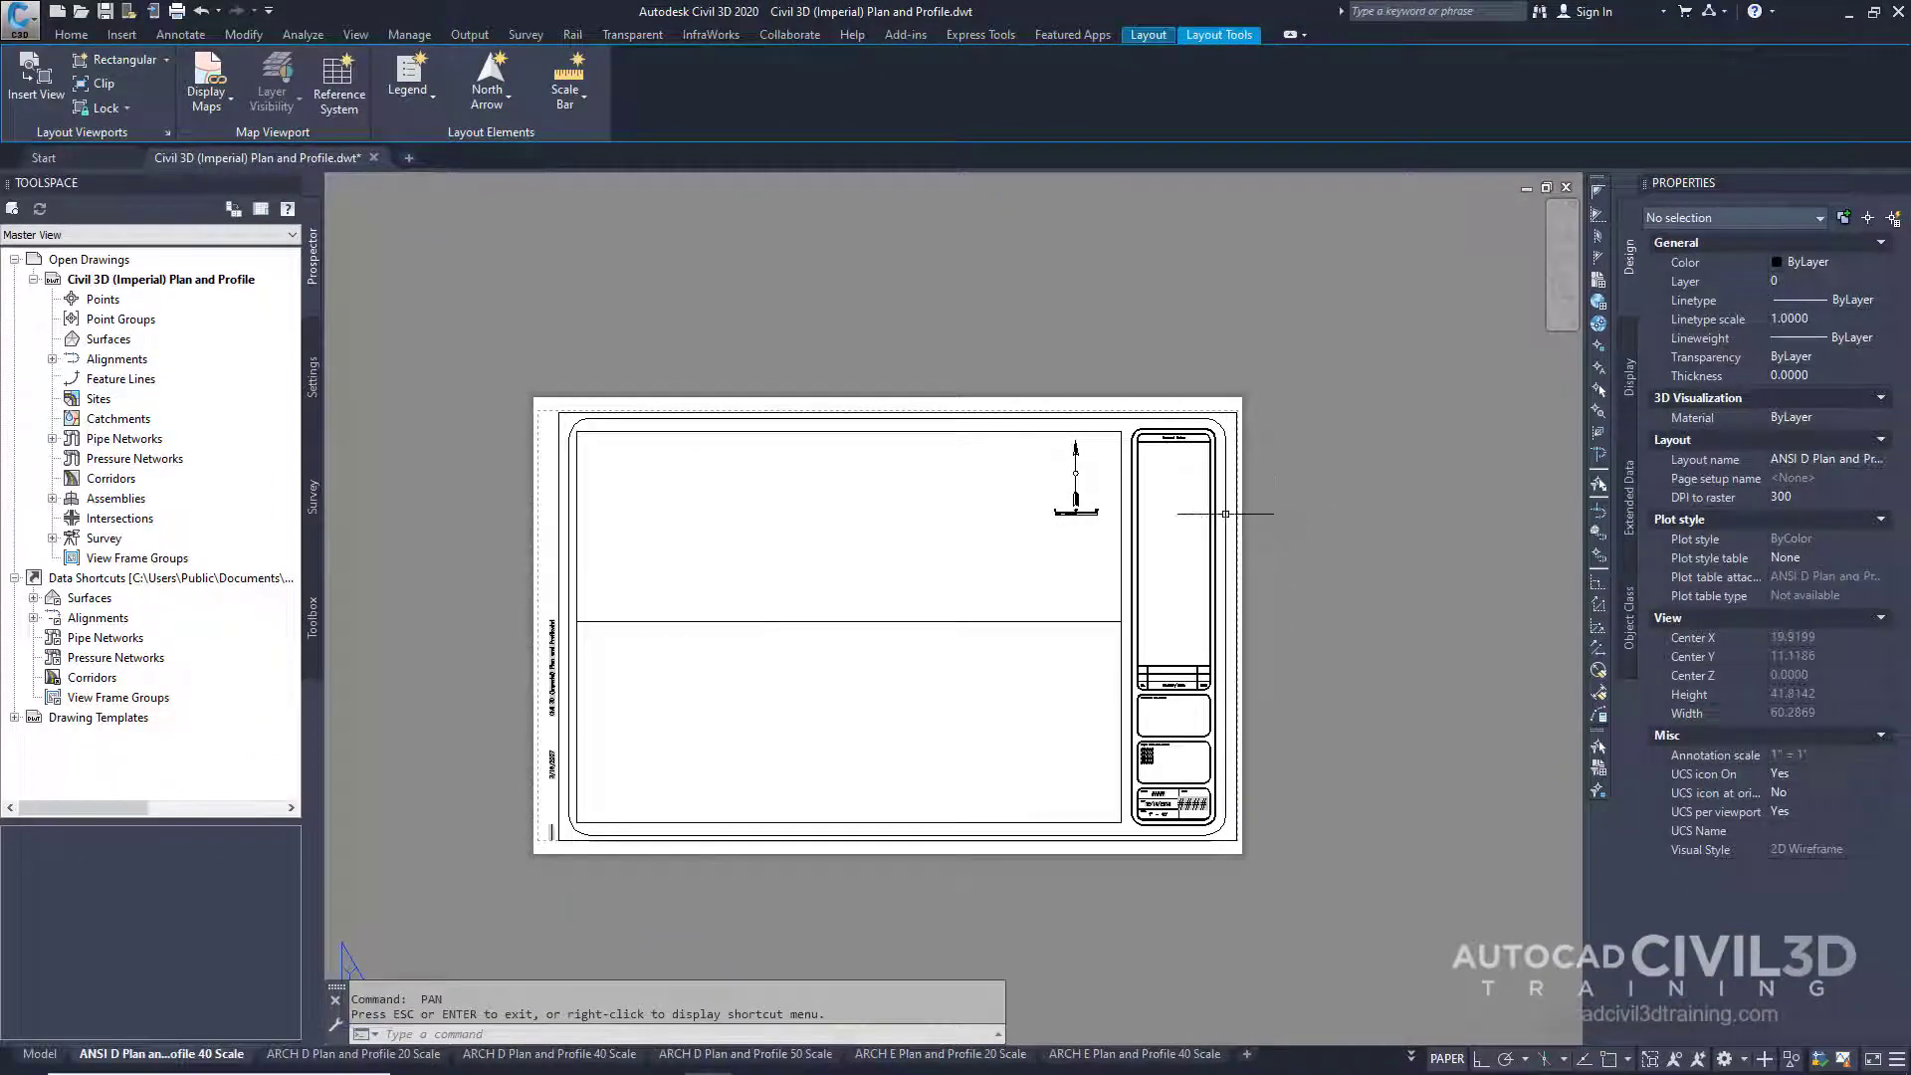
End panning and select only the upper viewport so Properties shows its Viewport Type as Plan
left_click(1121, 518)
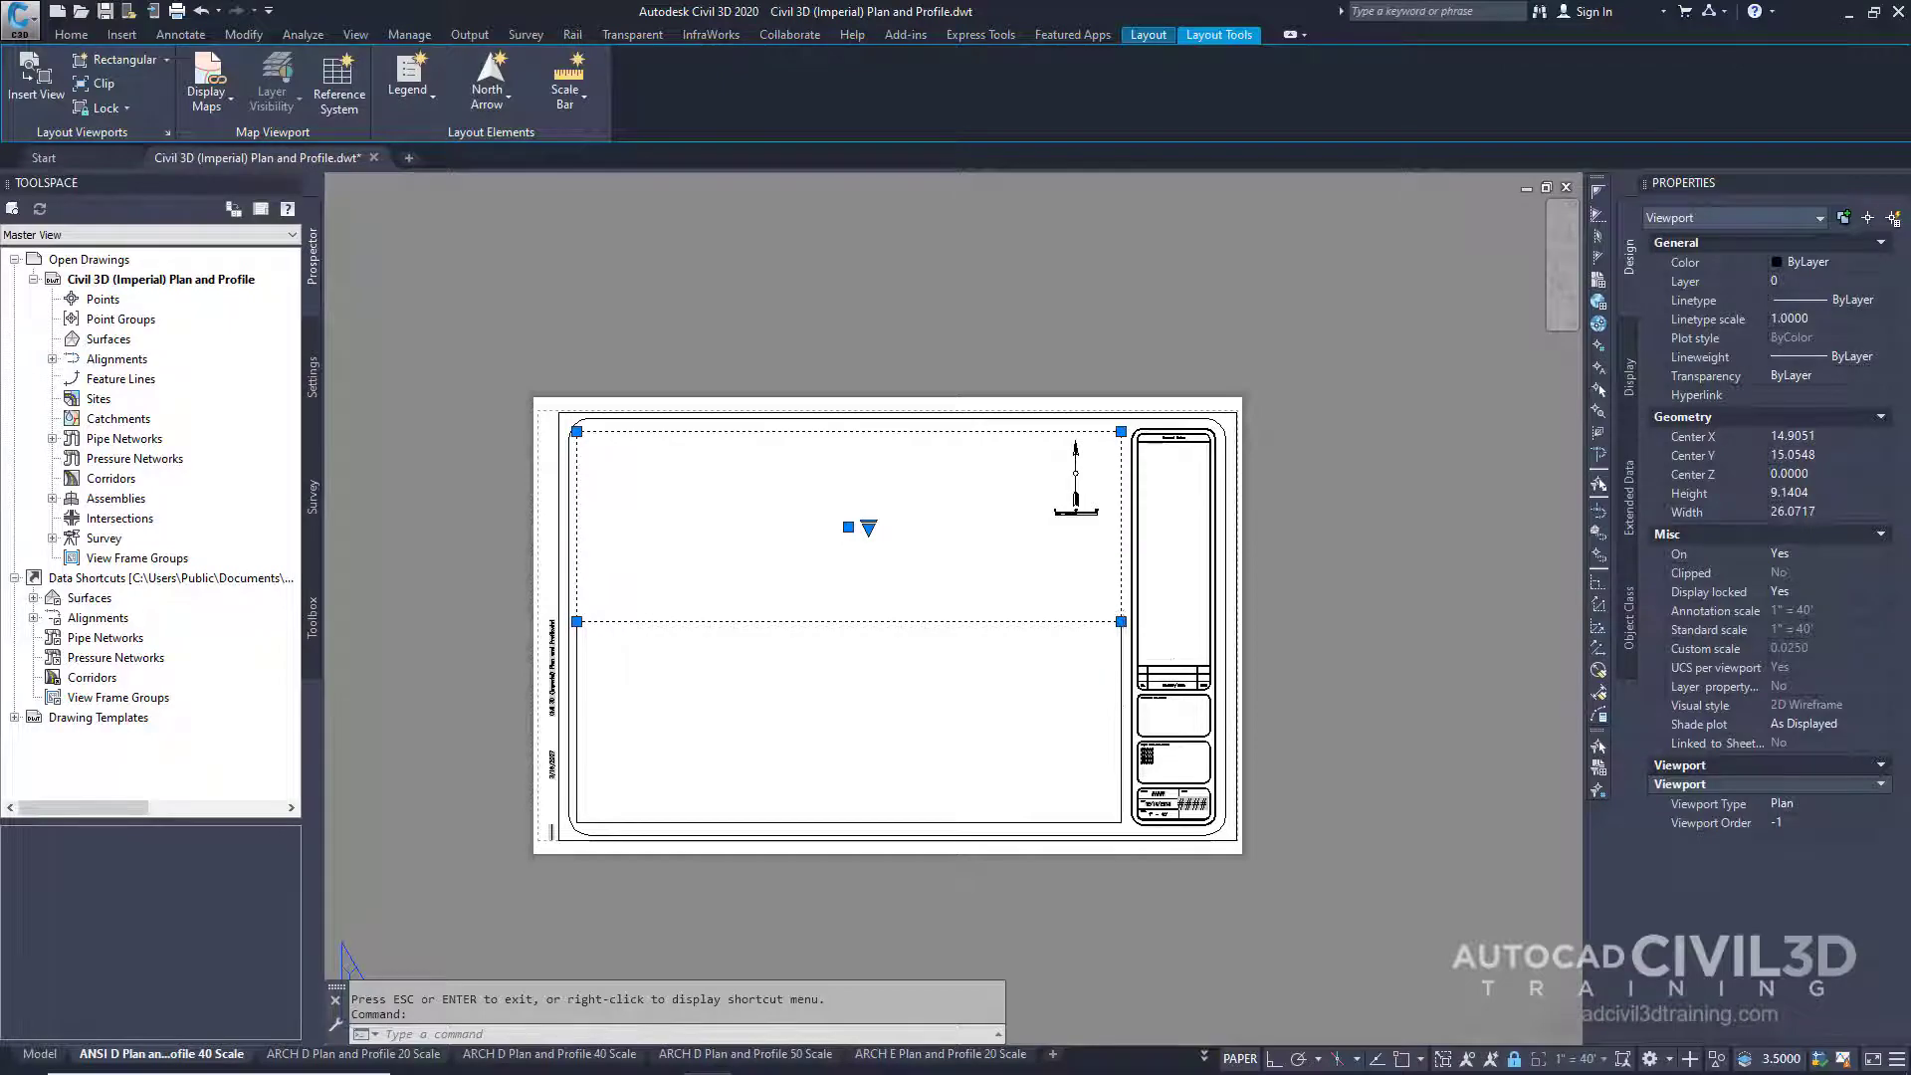
left_click(1122, 657)
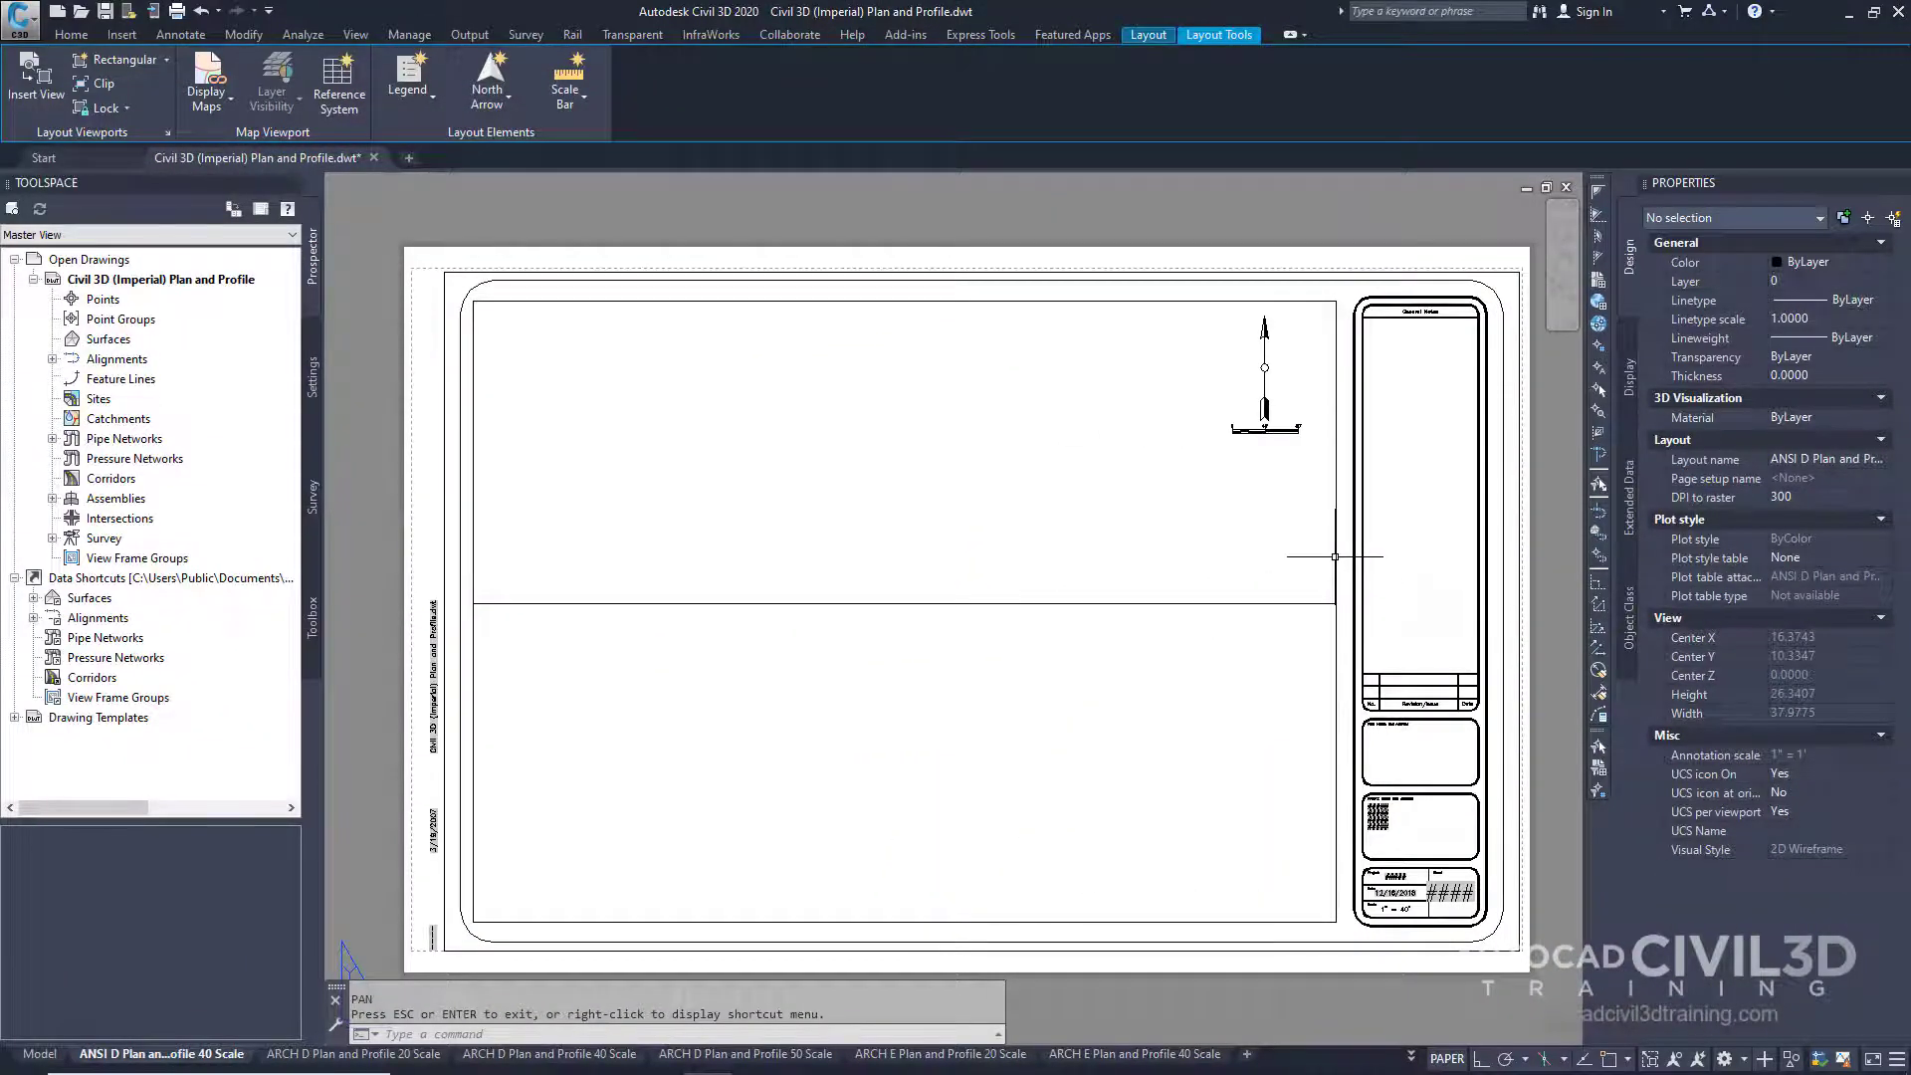
key("Escape")
left_click(1335, 556)
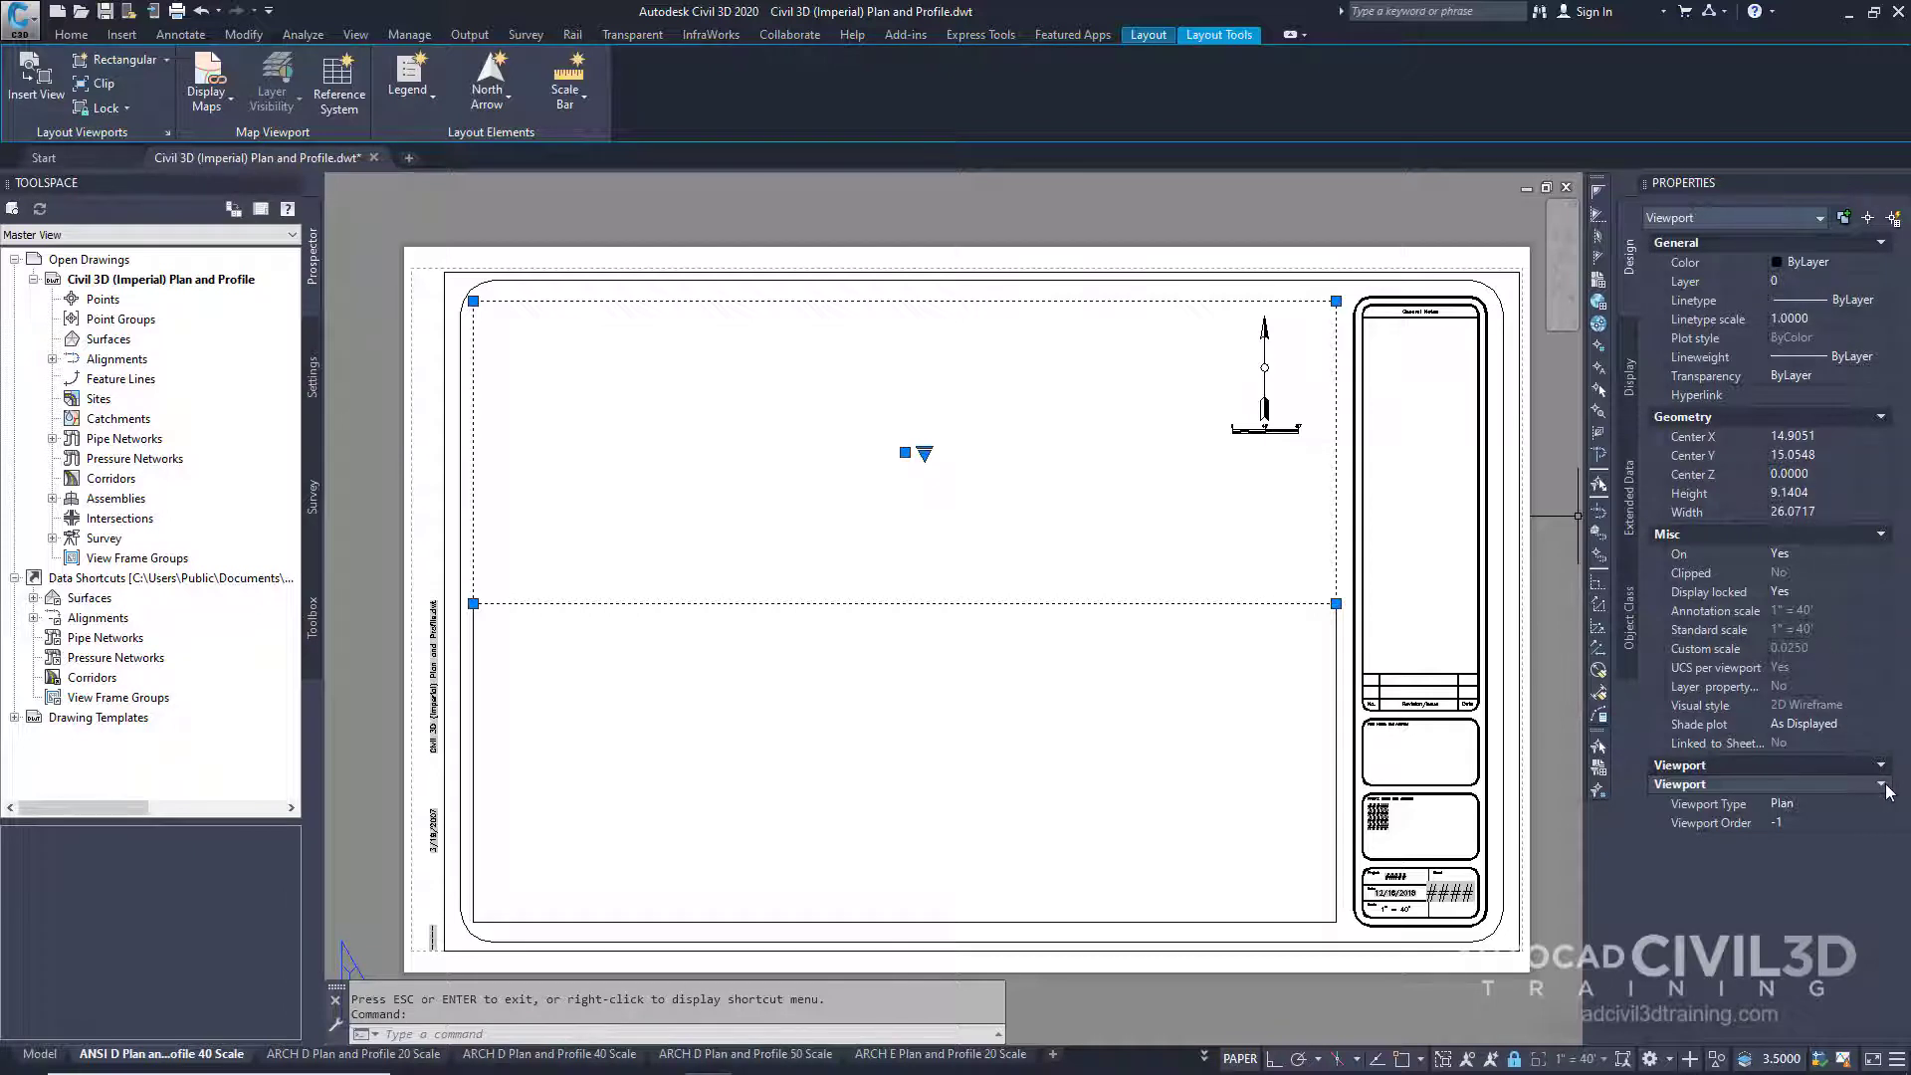
Expand the upper viewport's Viewport Type list: Undefined, Plan, Profile and Section
left_click(1800, 804)
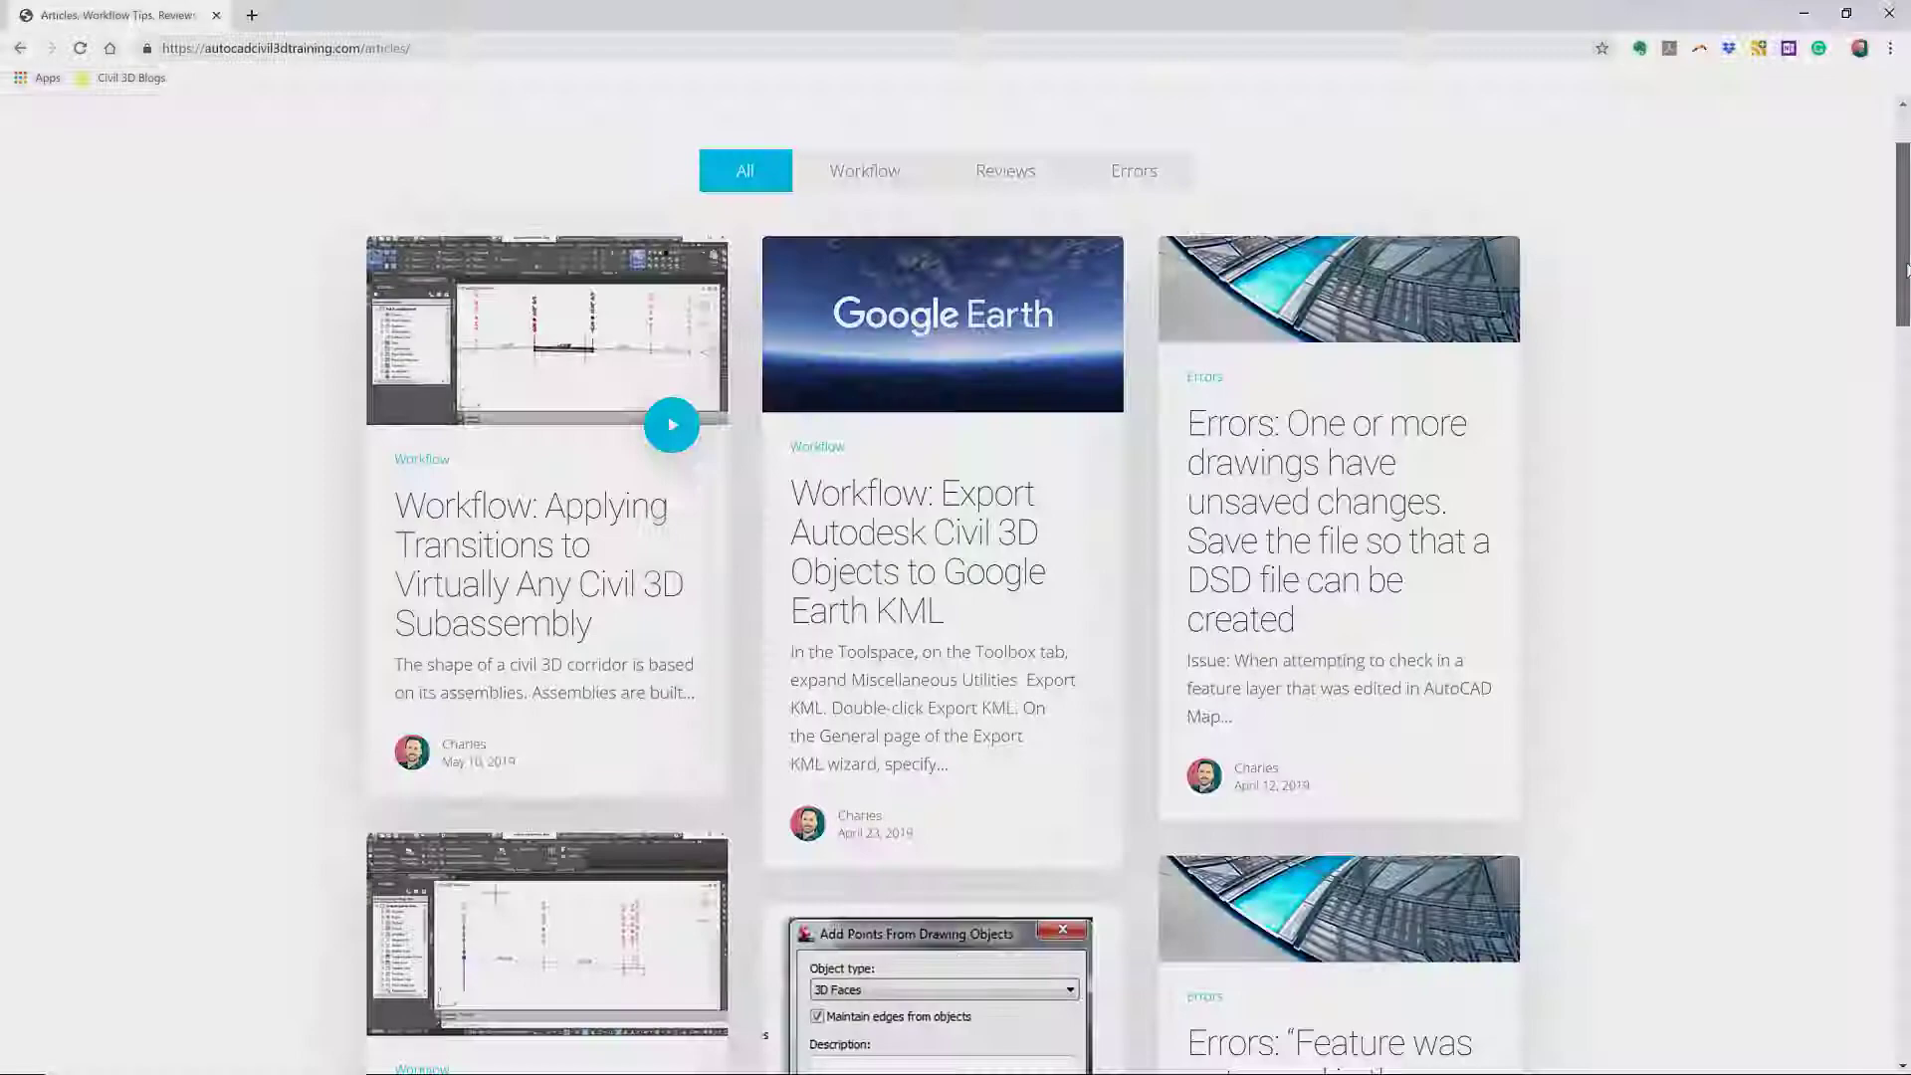
Scroll down the Articles page to the post about surfaces that cannot be simplified
scroll(944, 585, "down", 1)
scroll(944, 585, "down", 1)
scroll(943, 585, "down", 1)
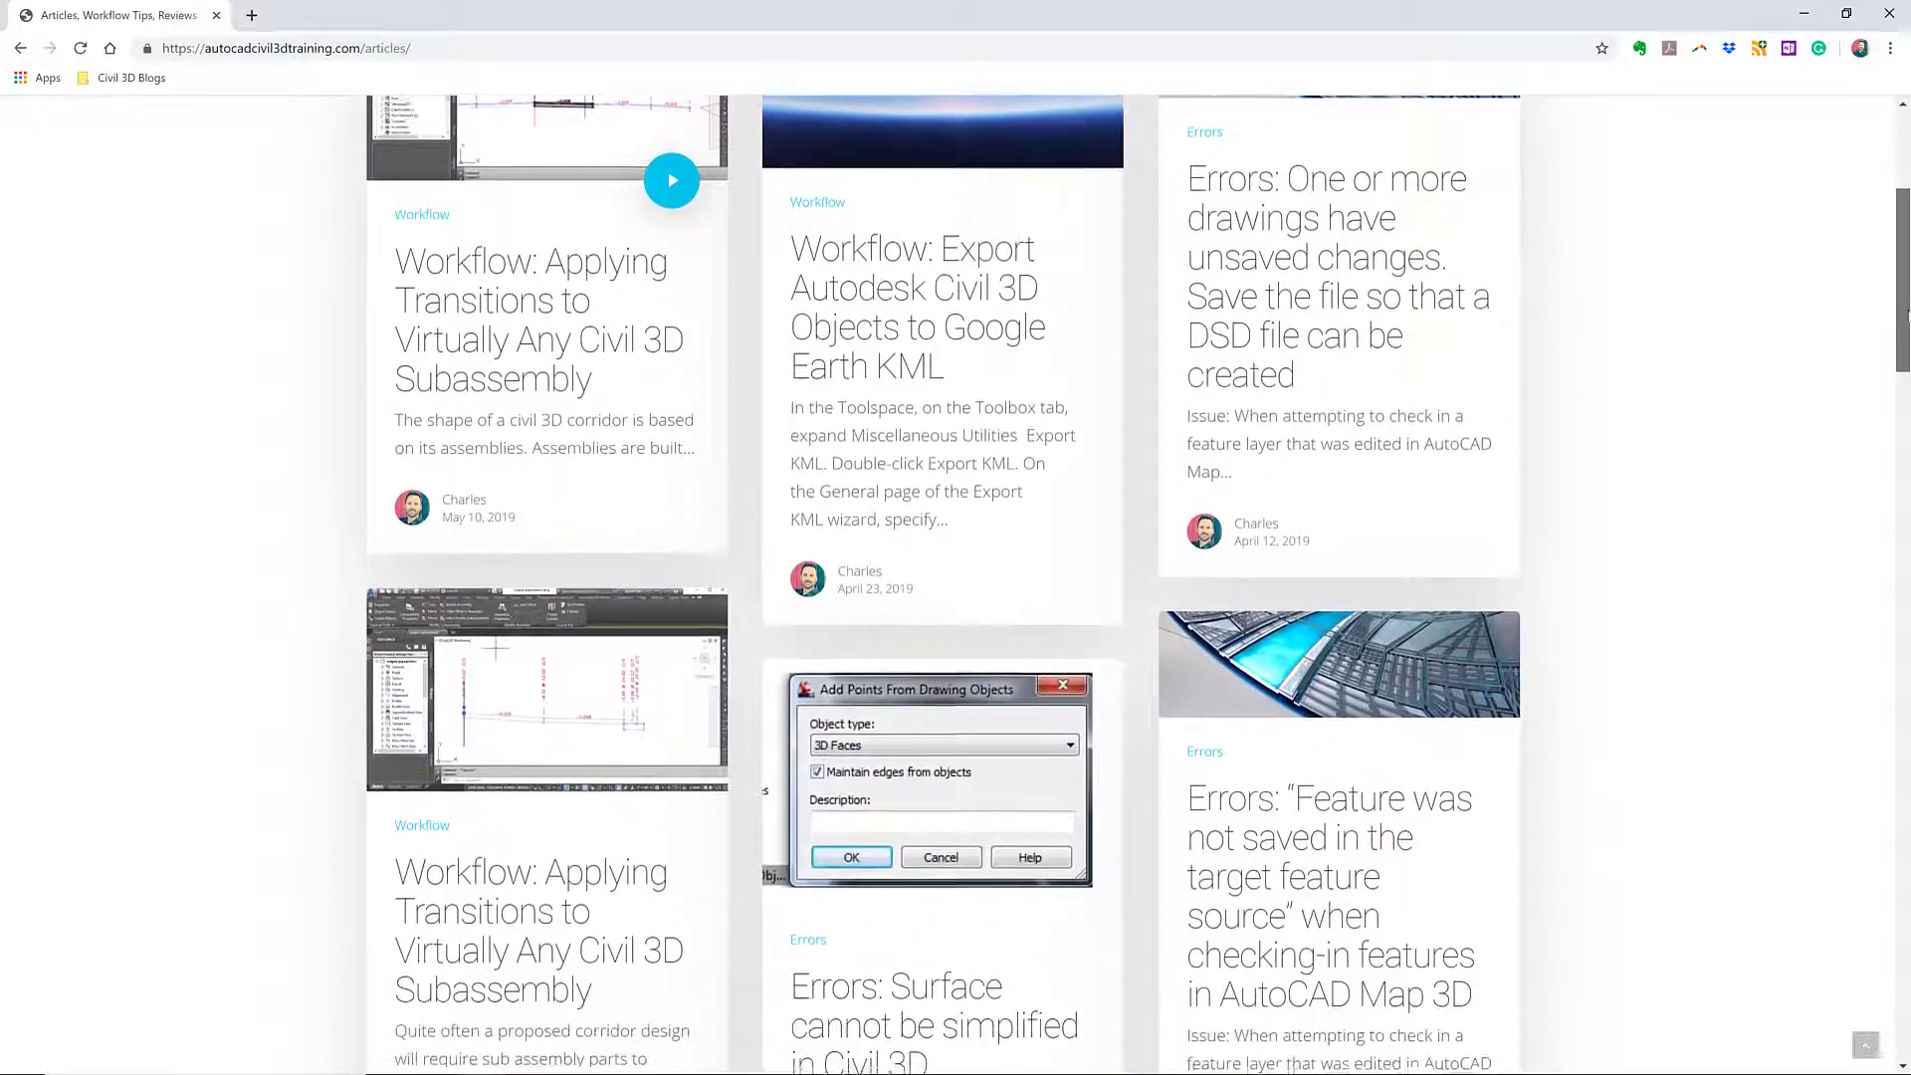